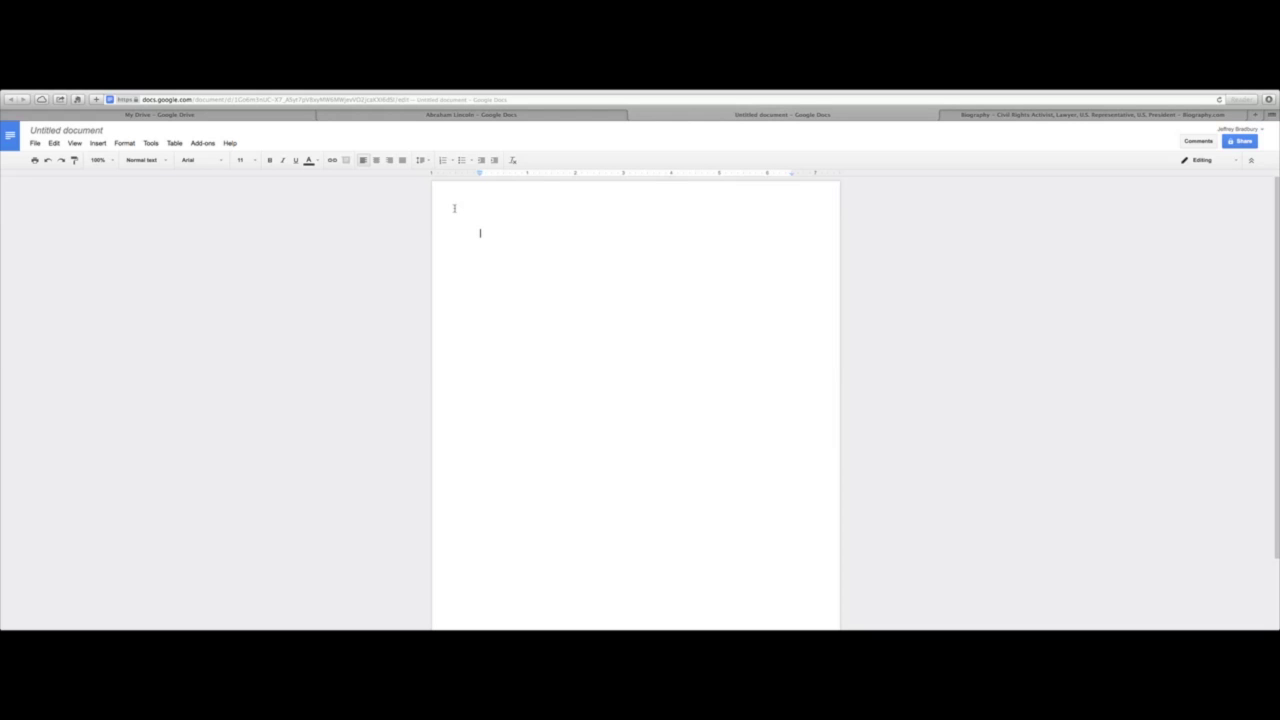
Step: Paste the prepared paragraph about Abraham Lincoln into the blank document
{"action": "type", "text": "Abraham Lincoln is regarded as one of America's greatest heroes due to both his incredible impact on the nation and his unique appeal. His is a remarkable story of the rise from humble beginnings to achieve the highest office in the land; then, a sudden and tragic death at a time when his country needed him most to complete the great task remaining before the nation. Lincoln's distinctively human and humane personality and historical role as savior of the Union and emancipator of the slaves creates a legacy that endures. His eloquence of democracy and his insistence that the Union was worth saving embody the ideals of self-government that all nations strive to achieve."}
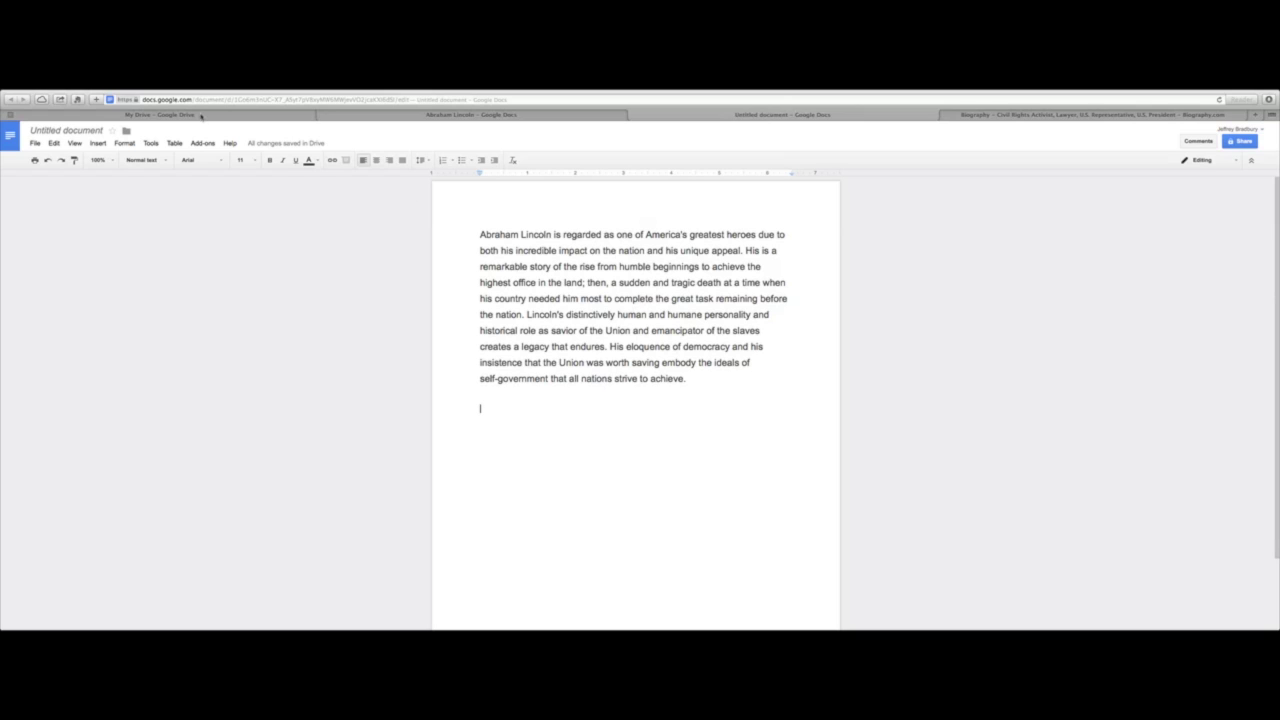
Step: Open the Research tool from the Tools menu and show its search-type options
{"action": "left_click", "coordinate": [152, 143]}
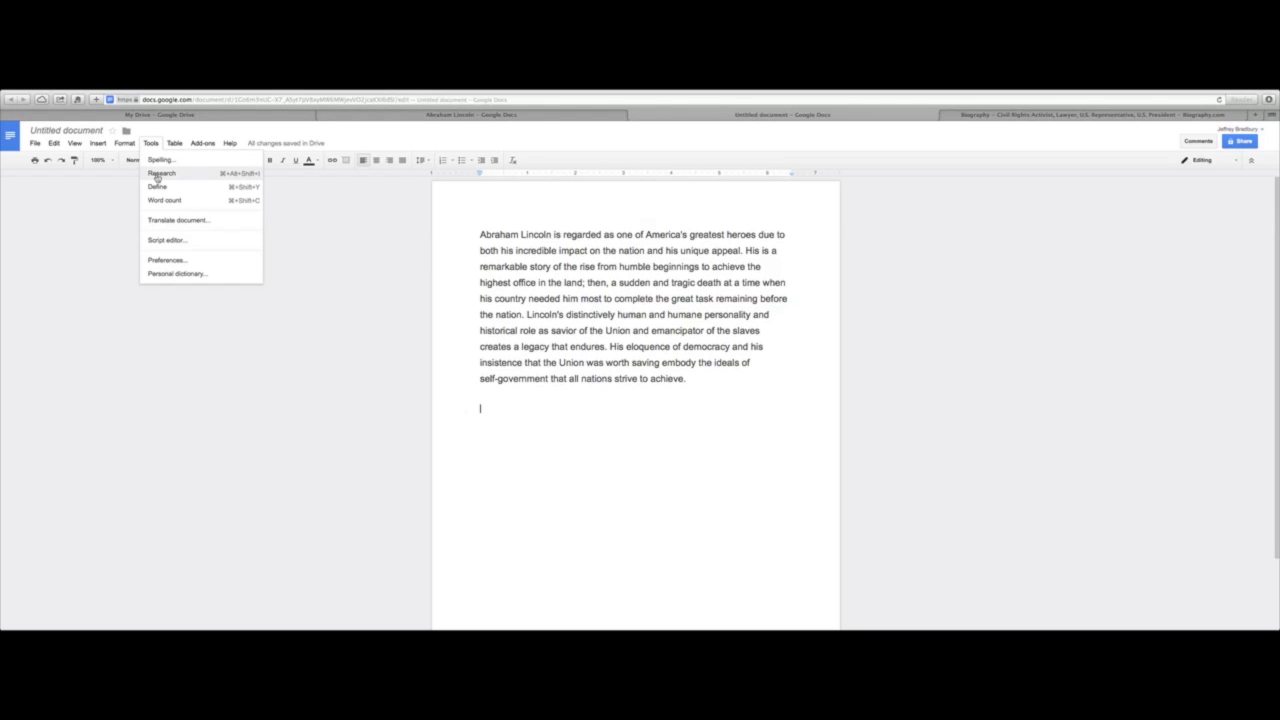
{"action": "left_click", "coordinate": [157, 174]}
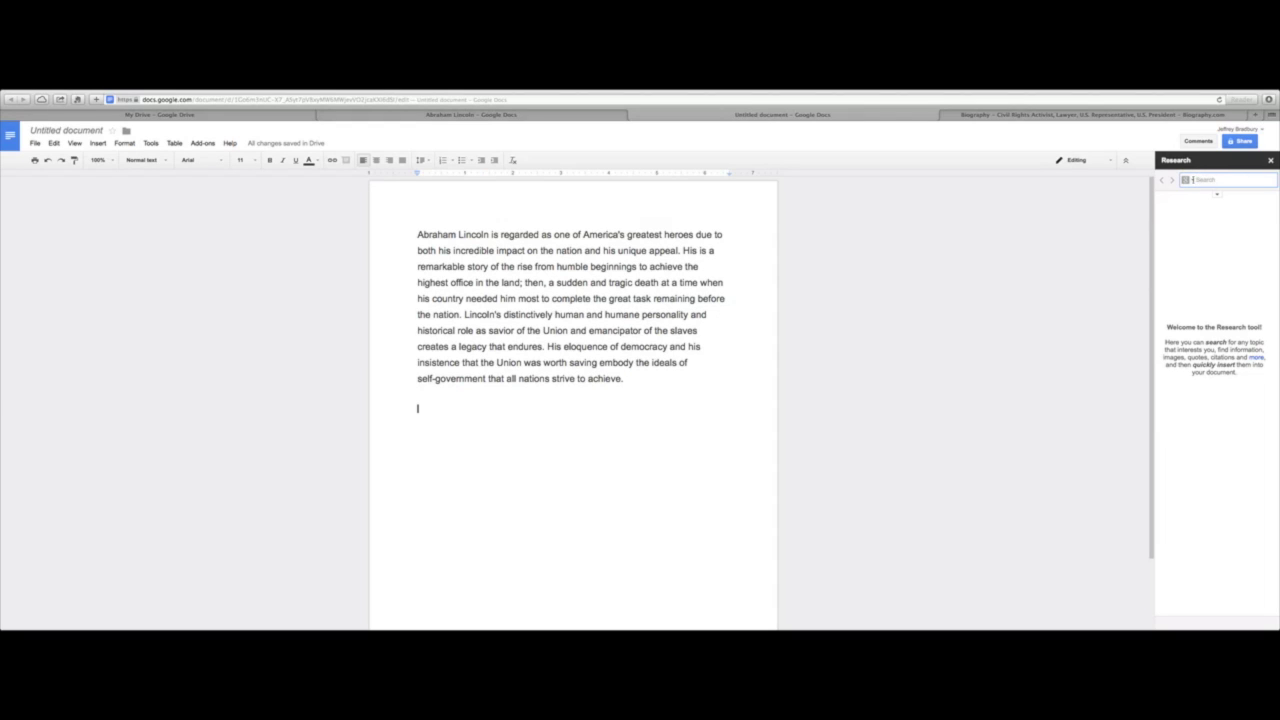
{"action": "left_click", "coordinate": [1187, 180]}
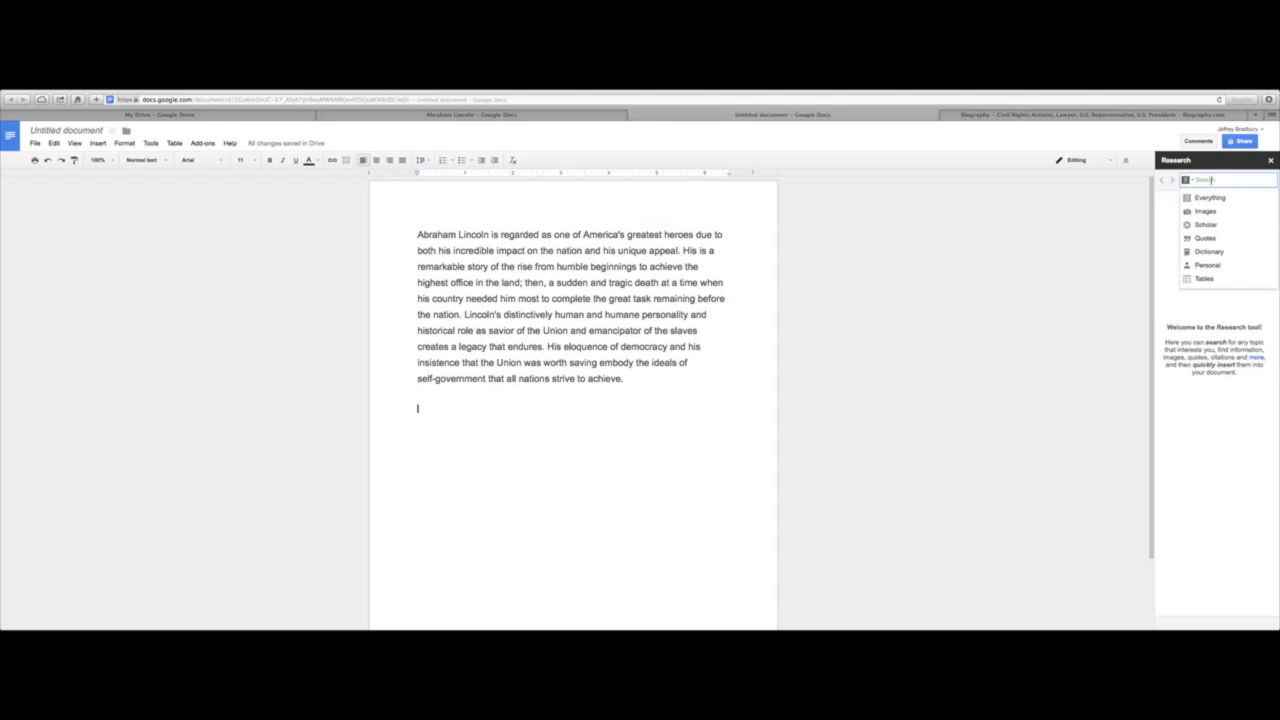
Step: Search Research for 'Abraham Lincoln', review the results, then switch to Images
{"action": "type", "text": "Abr"}
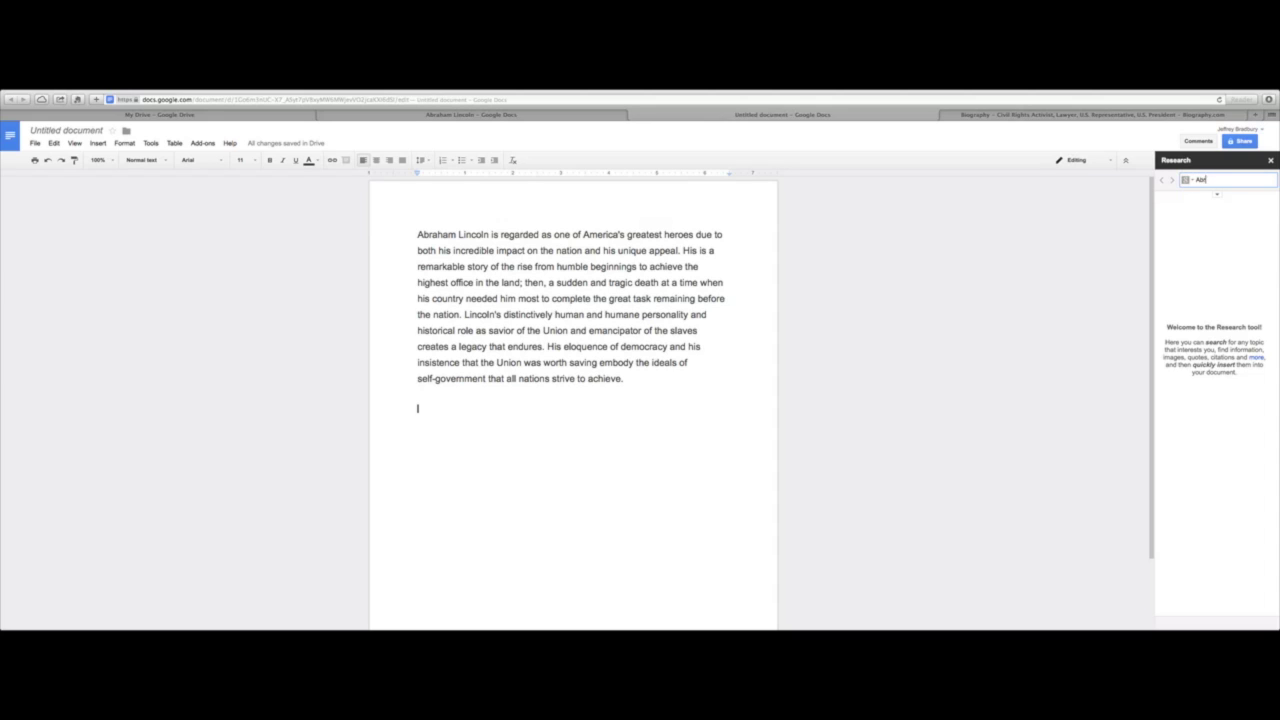
{"action": "type", "text": "aham Lincoln"}
{"action": "key", "text": "Return"}
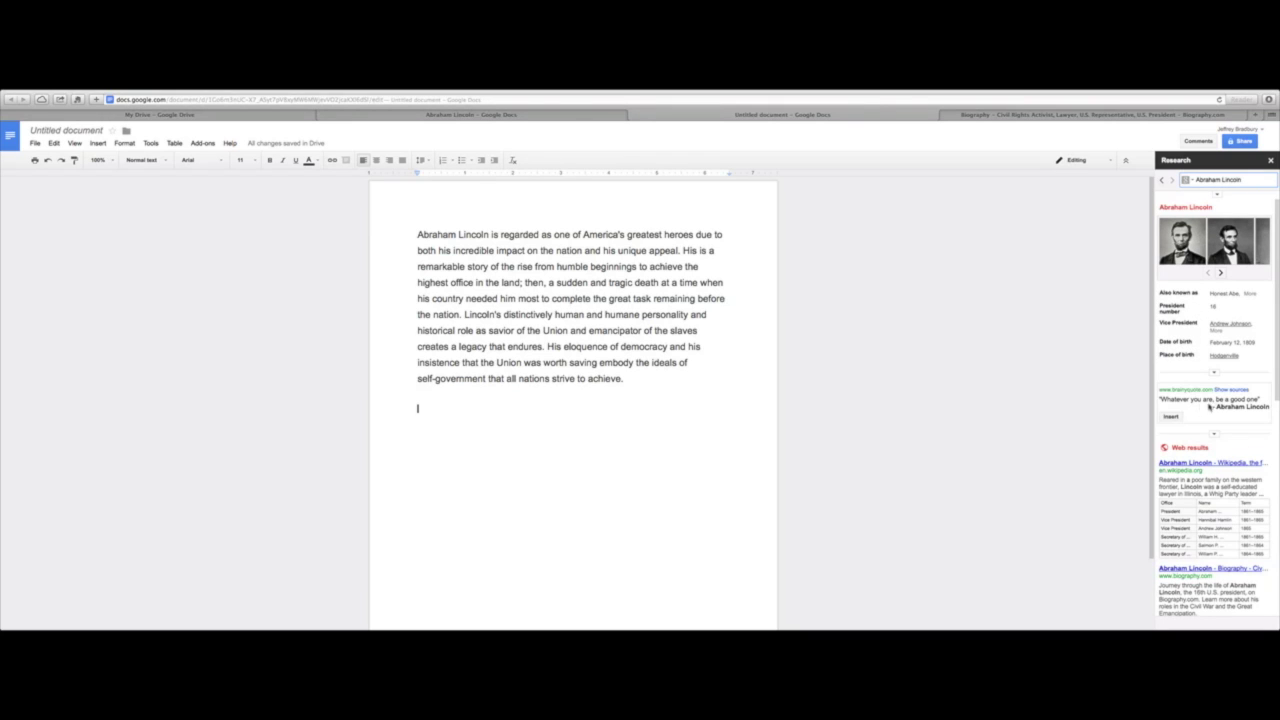
{"action": "scroll", "coordinate": [1210, 410], "scroll_direction": "down", "scroll_amount": 3}
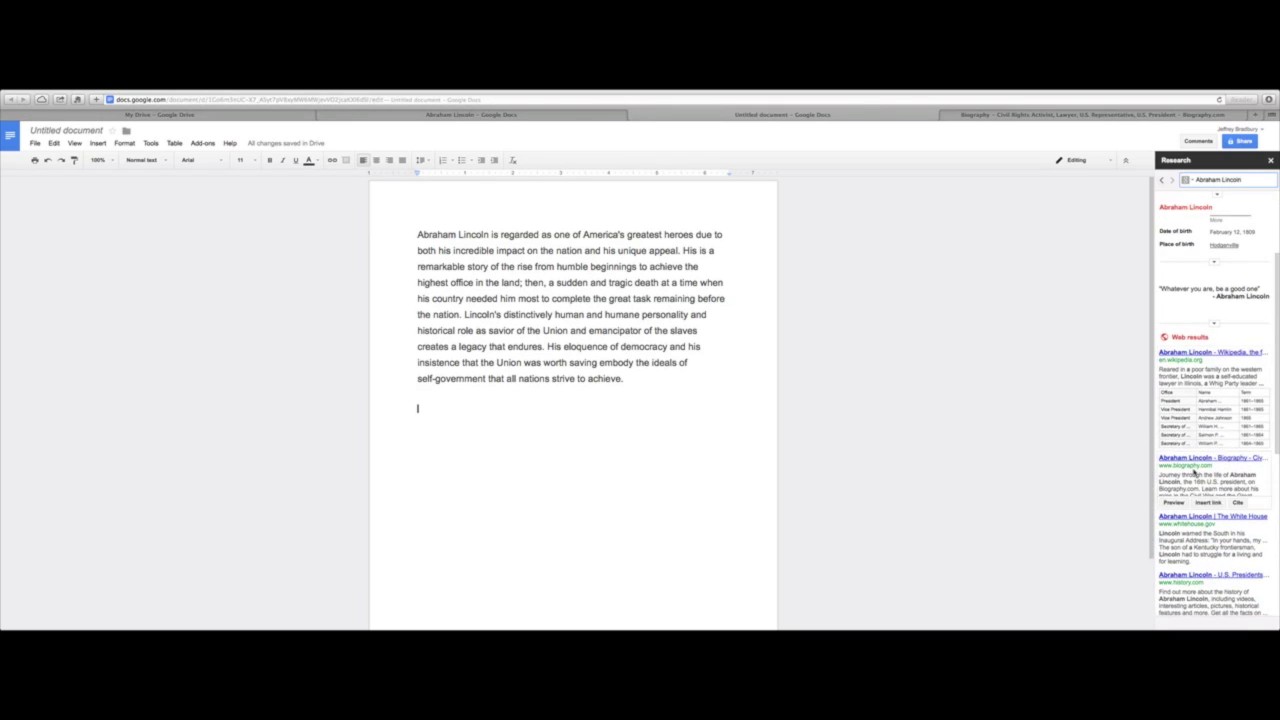
{"action": "scroll", "coordinate": [1205, 440], "scroll_direction": "down", "scroll_amount": 3}
{"action": "scroll", "coordinate": [1197, 470], "scroll_direction": "up", "scroll_amount": 5}
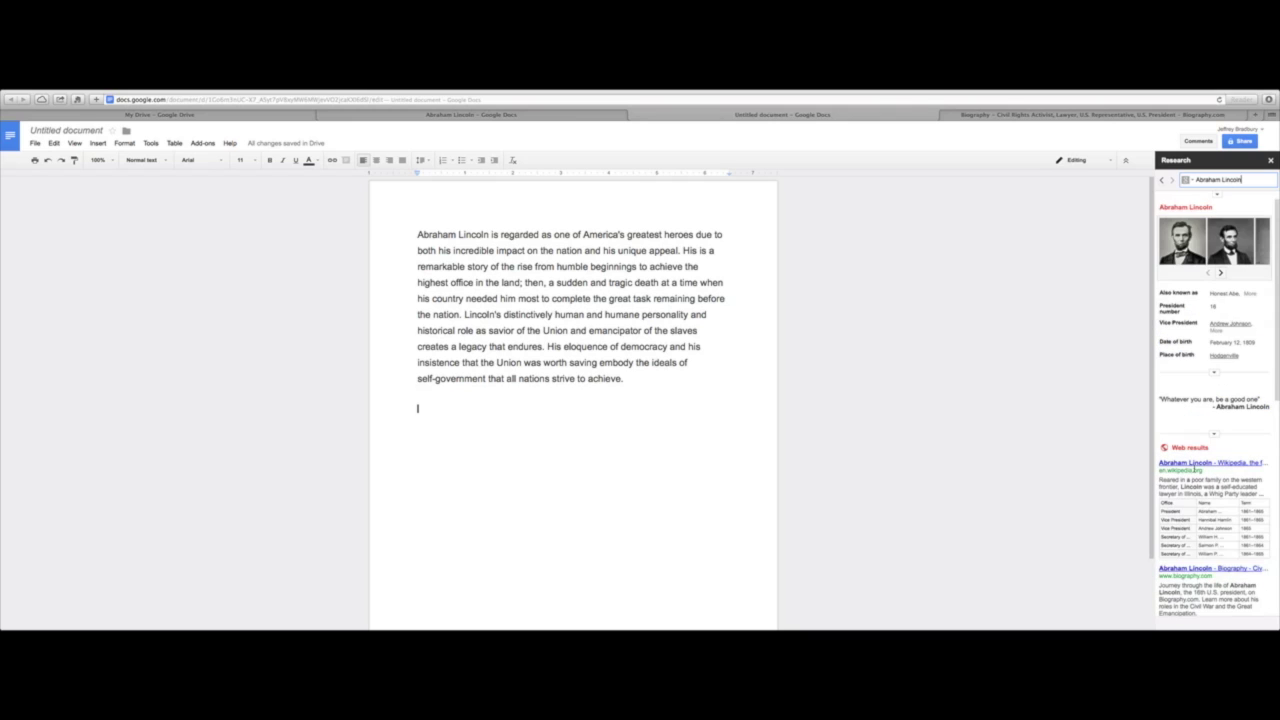
{"action": "left_click", "coordinate": [1186, 180]}
{"action": "left_click", "coordinate": [1205, 211]}
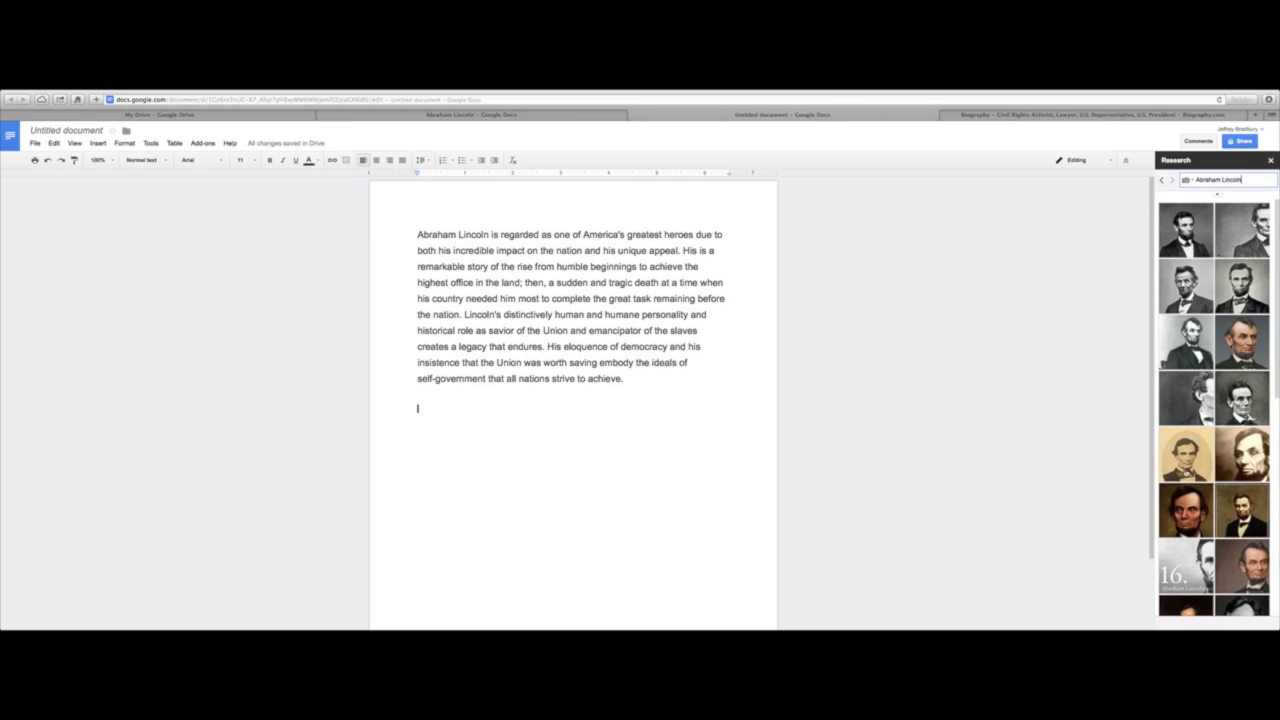
Step: Place a Lincoln portrait at the paragraph's top-left and set it to Wrap text
{"action": "mouse_move", "coordinate": [1186, 342]}
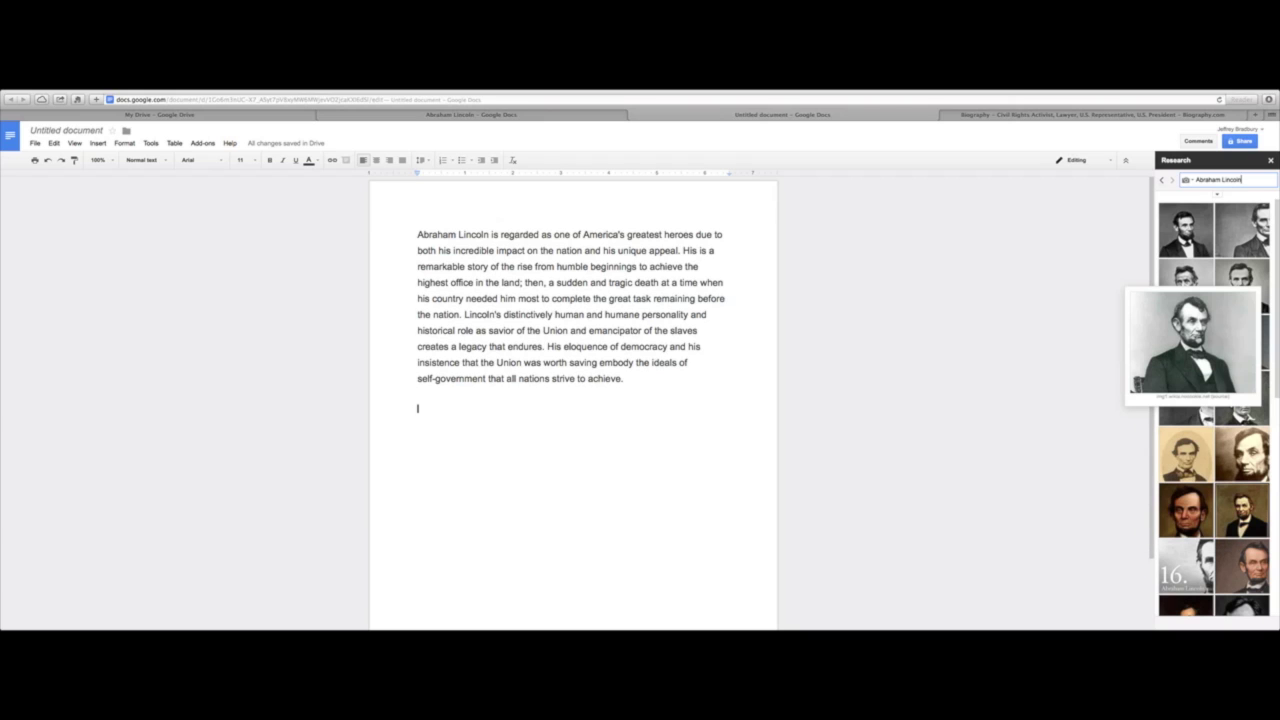
{"action": "left_click_drag", "start_coordinate": [1186, 342], "coordinate": [420, 254]}
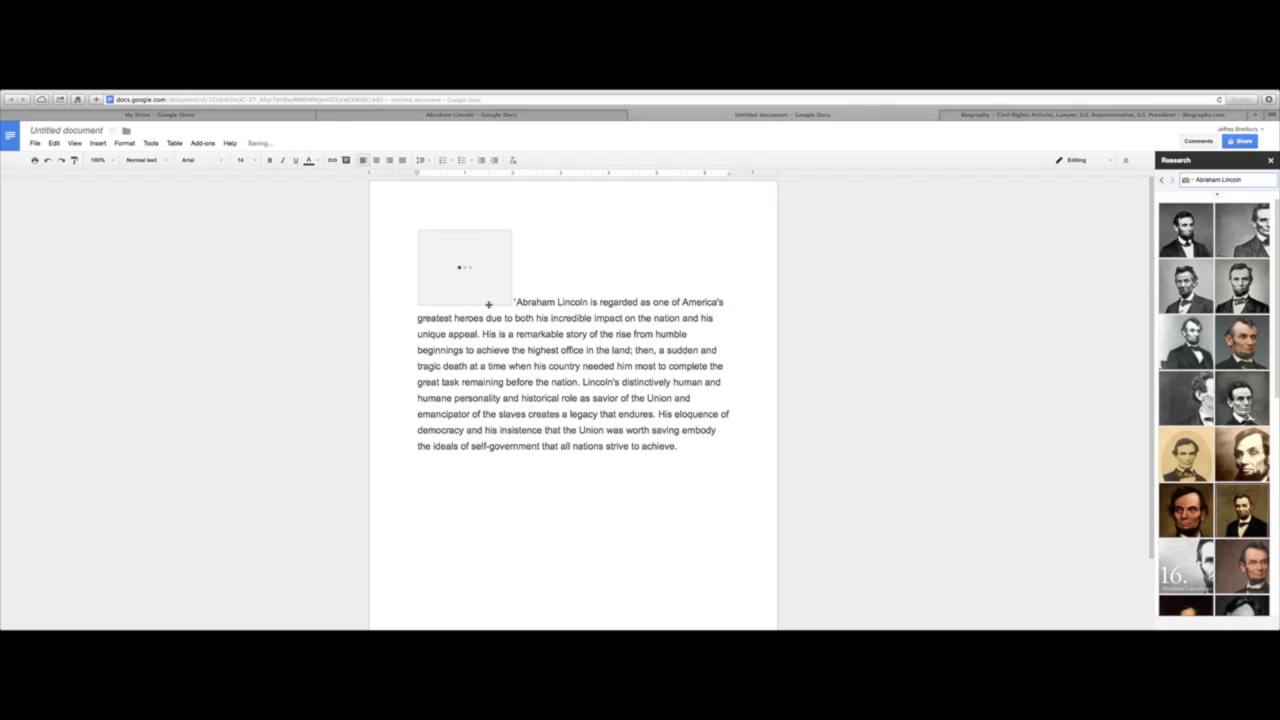
{"action": "left_click", "coordinate": [468, 283]}
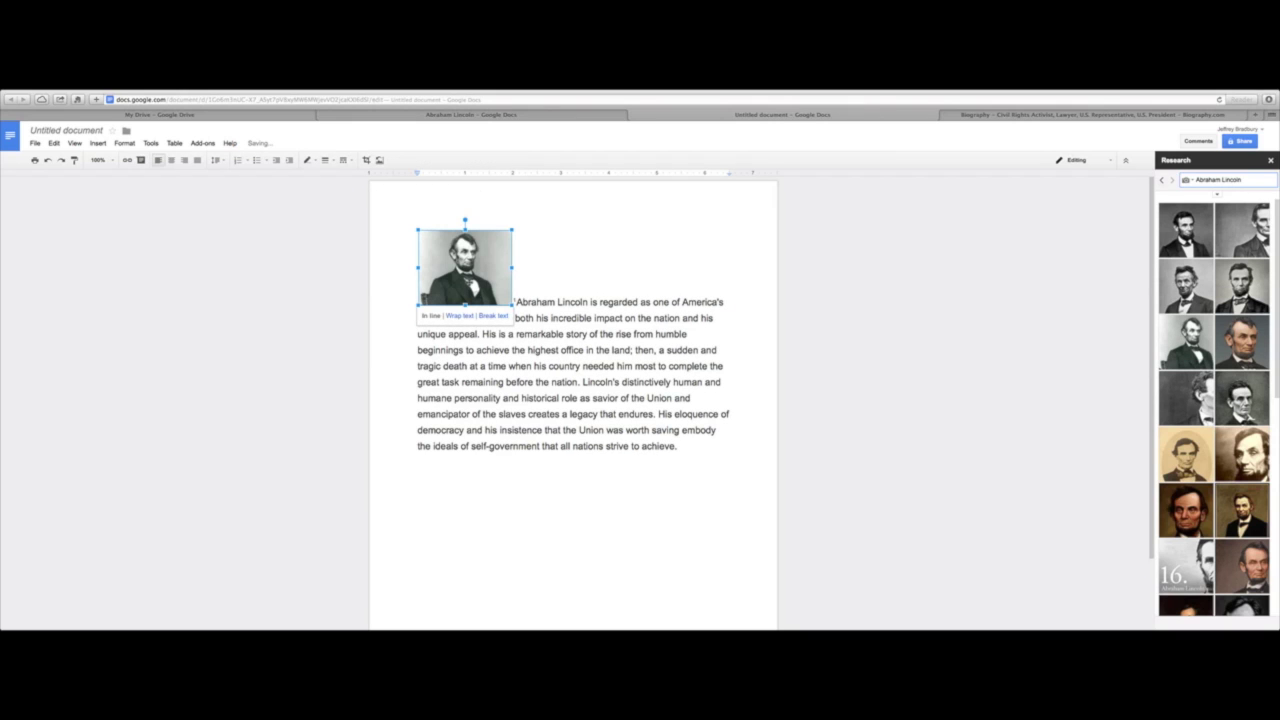
{"action": "left_click", "coordinate": [459, 316]}
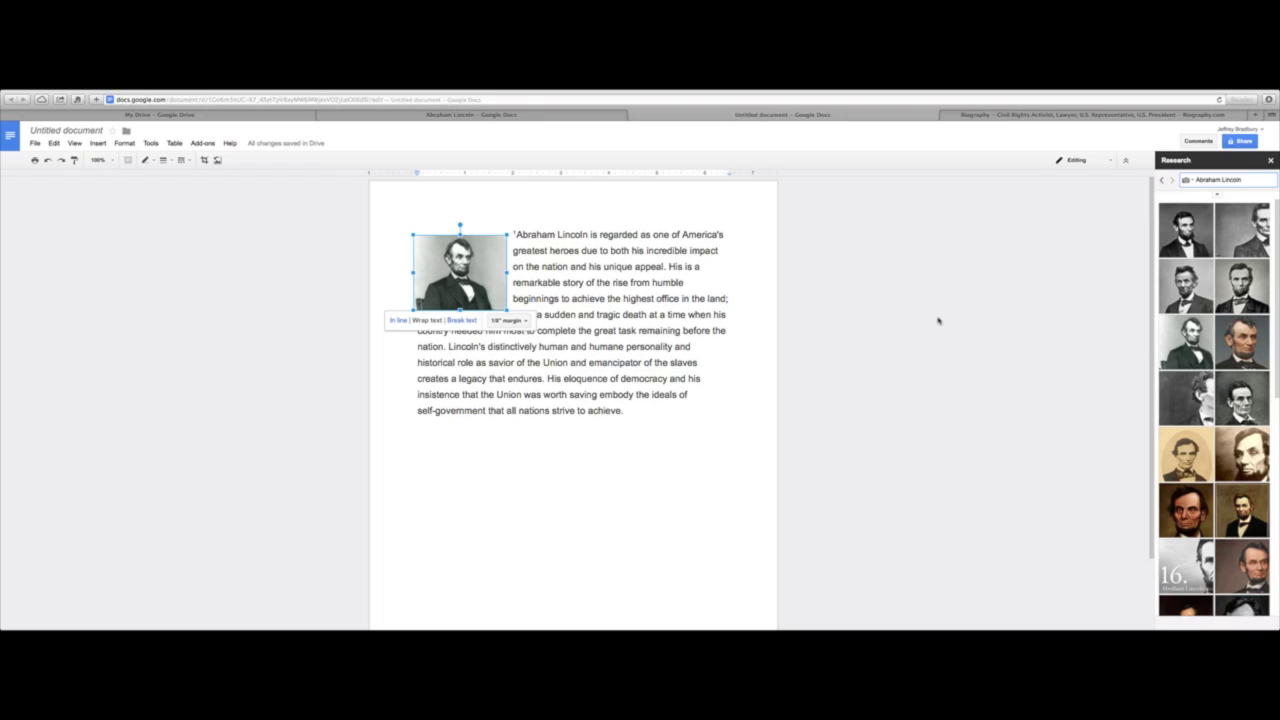
{"action": "left_click", "coordinate": [1187, 181]}
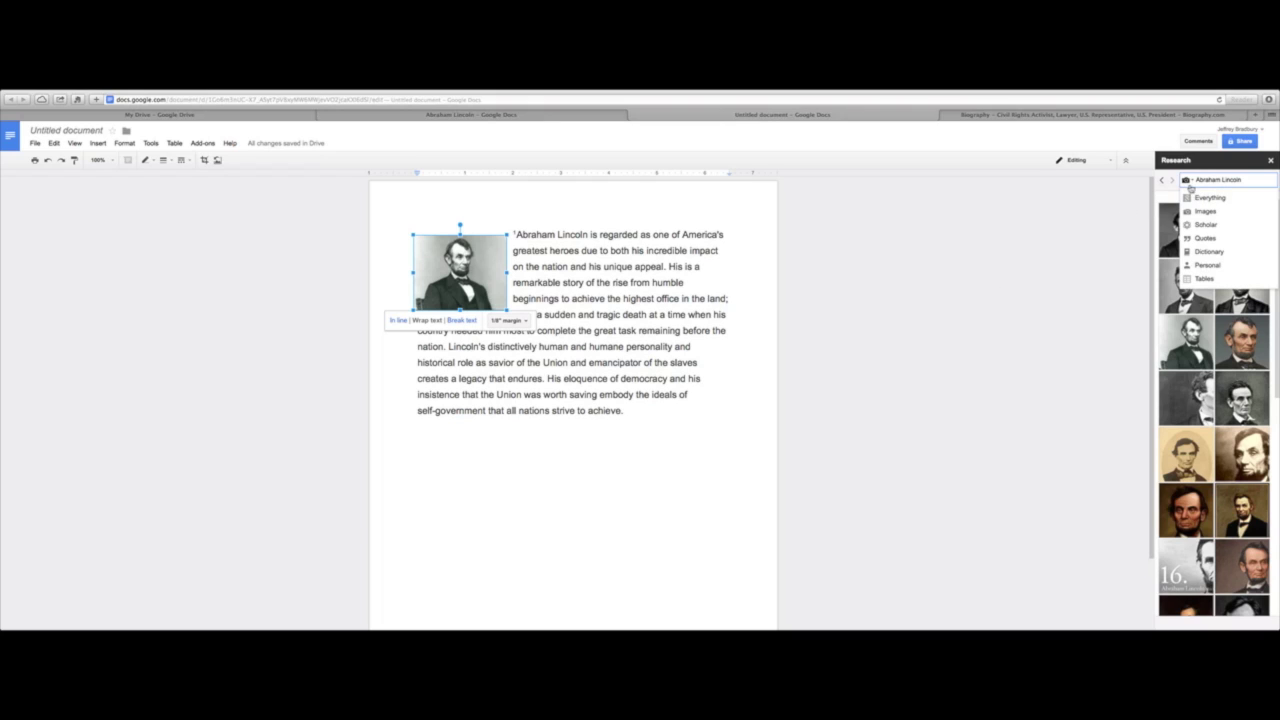
Step: Insert Lincoln's 'America will never be destroyed from the outside…' quote, footnoted to BrainyQuote, below the paragraph
{"action": "left_click", "coordinate": [1200, 238]}
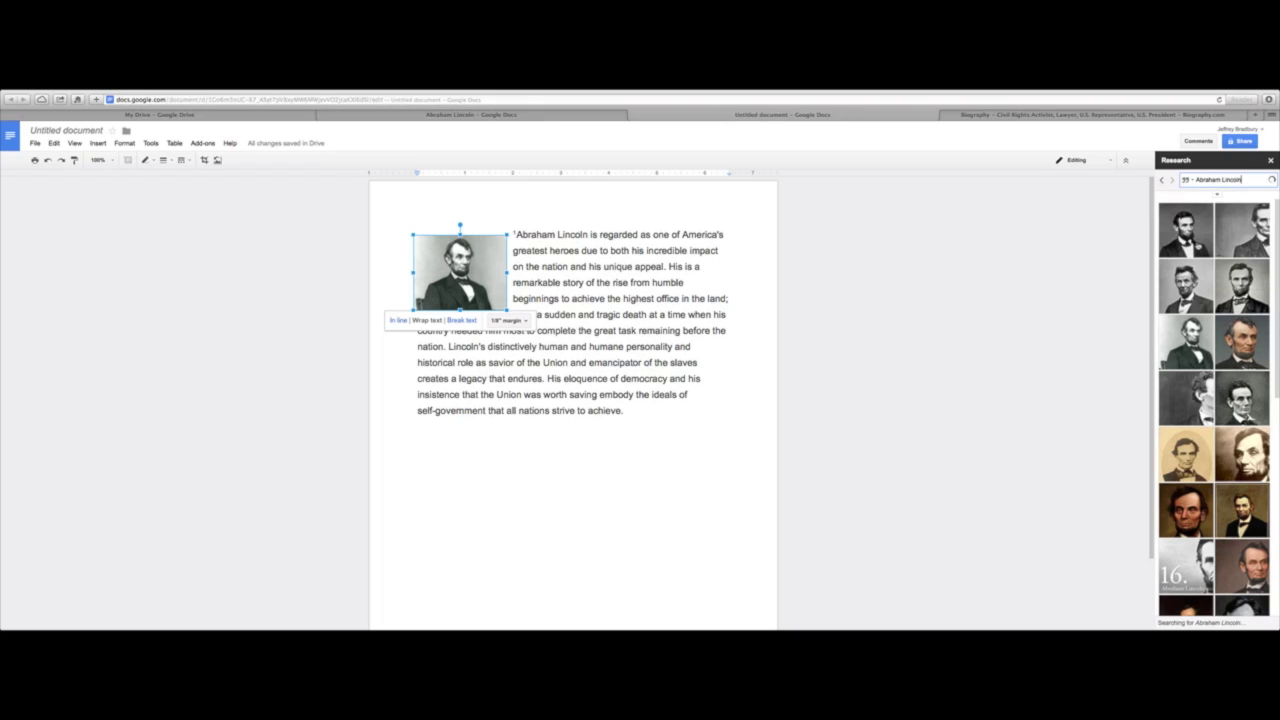
{"action": "scroll", "coordinate": [1207, 346], "scroll_direction": "down", "scroll_amount": 3}
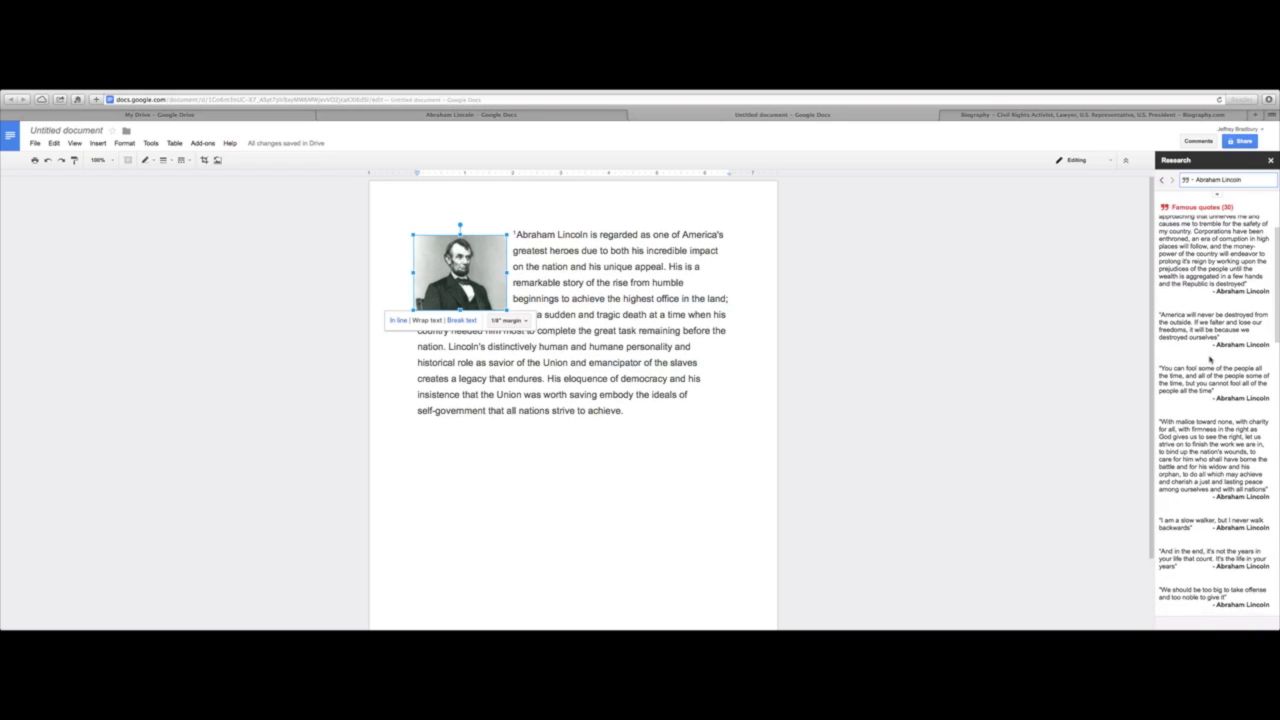
{"action": "mouse_move", "coordinate": [1197, 323]}
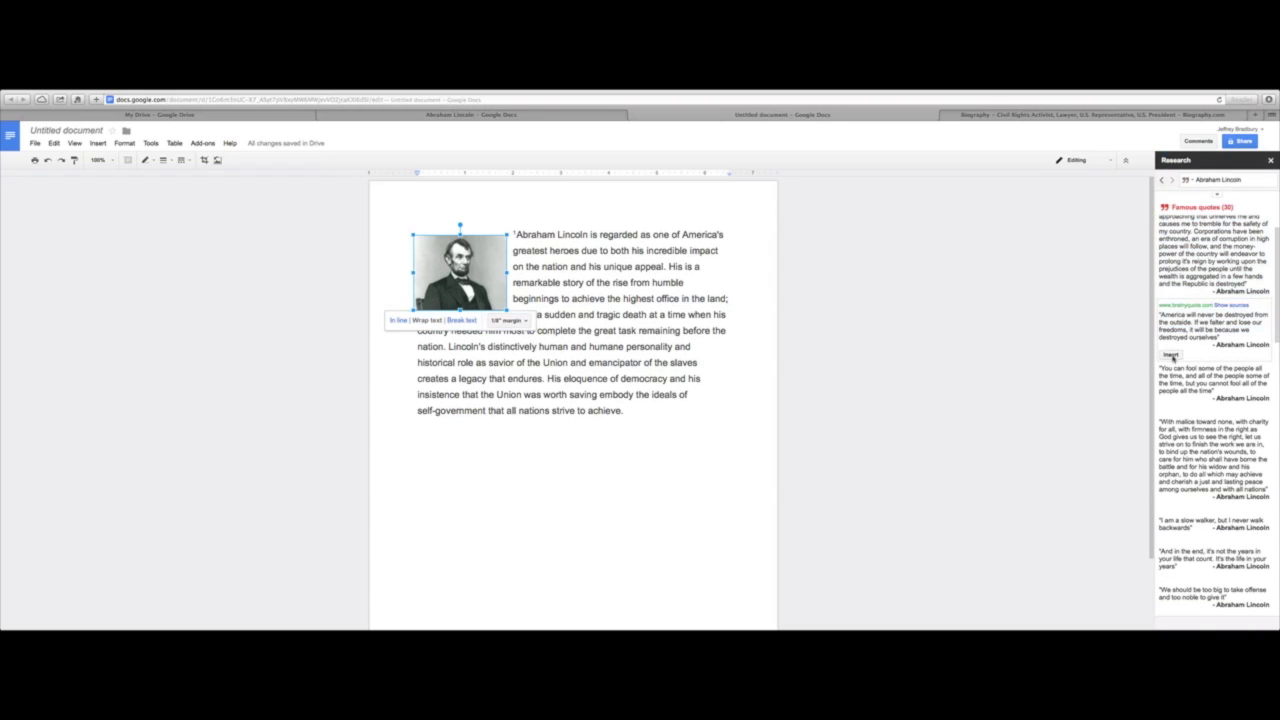
{"action": "left_click", "coordinate": [662, 426]}
{"action": "key", "text": "Return"}
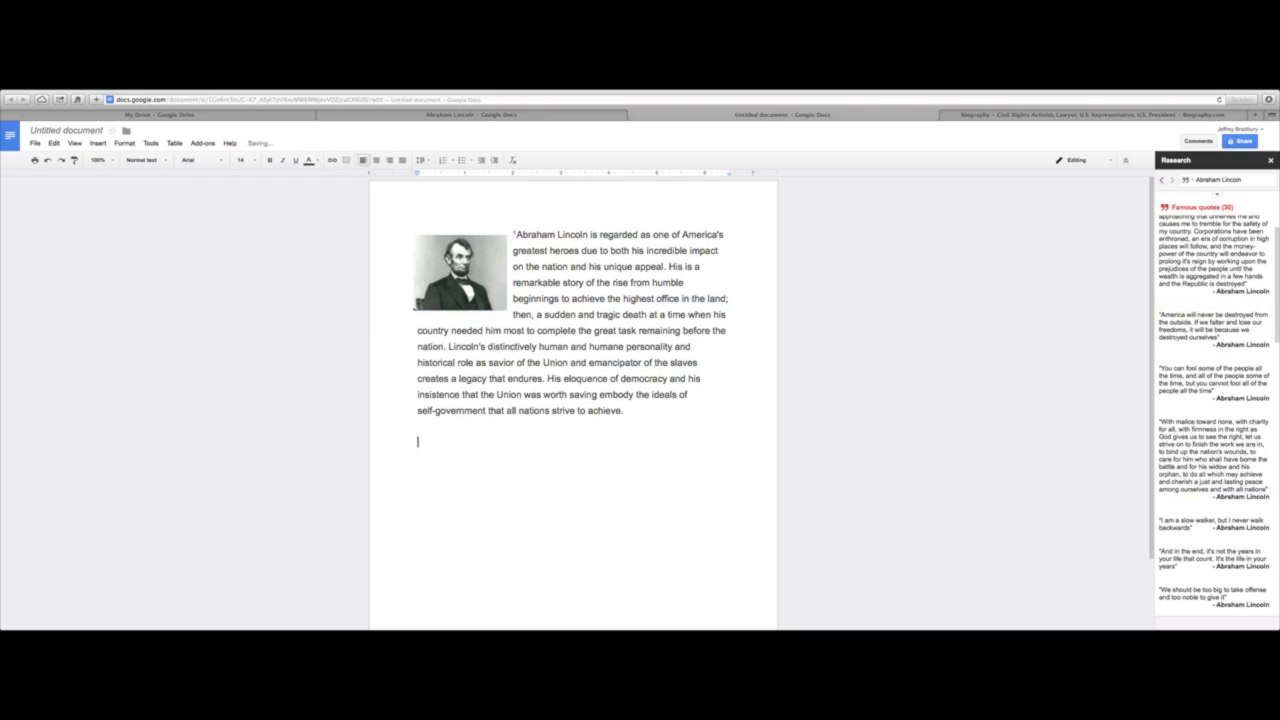
{"action": "left_click", "coordinate": [1172, 352]}
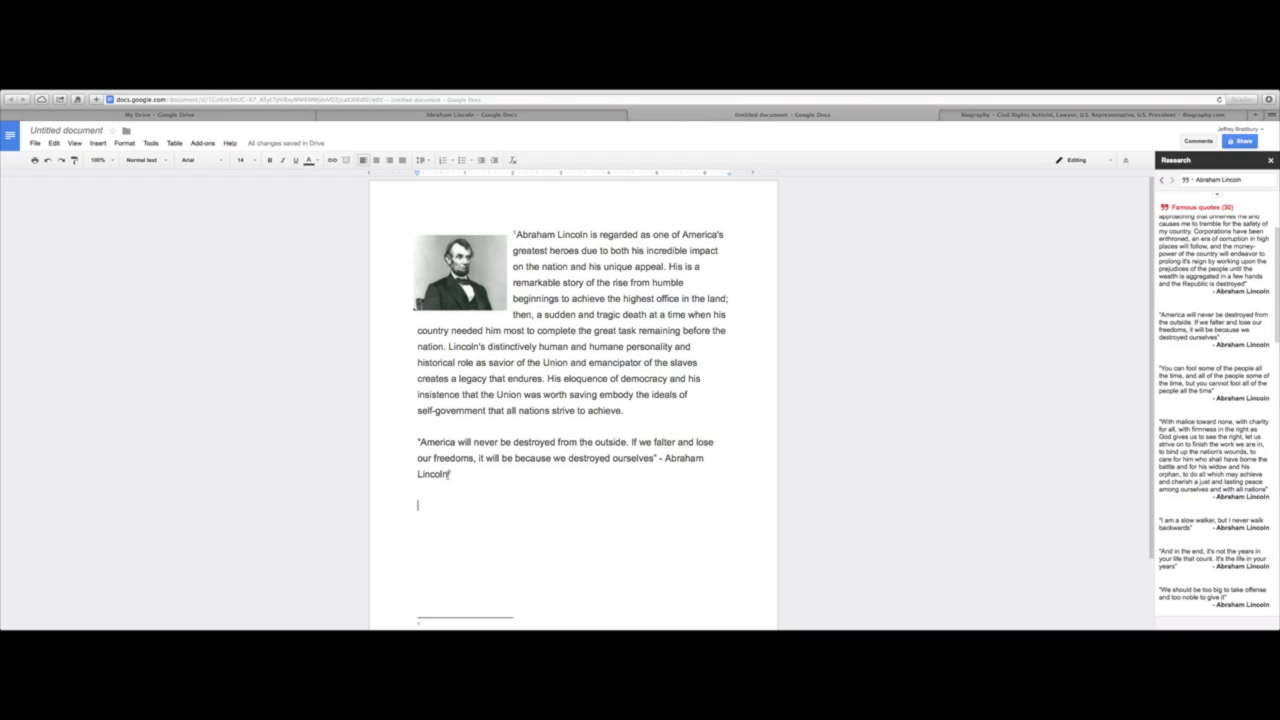
{"action": "scroll", "coordinate": [668, 458], "scroll_direction": "down", "scroll_amount": 2}
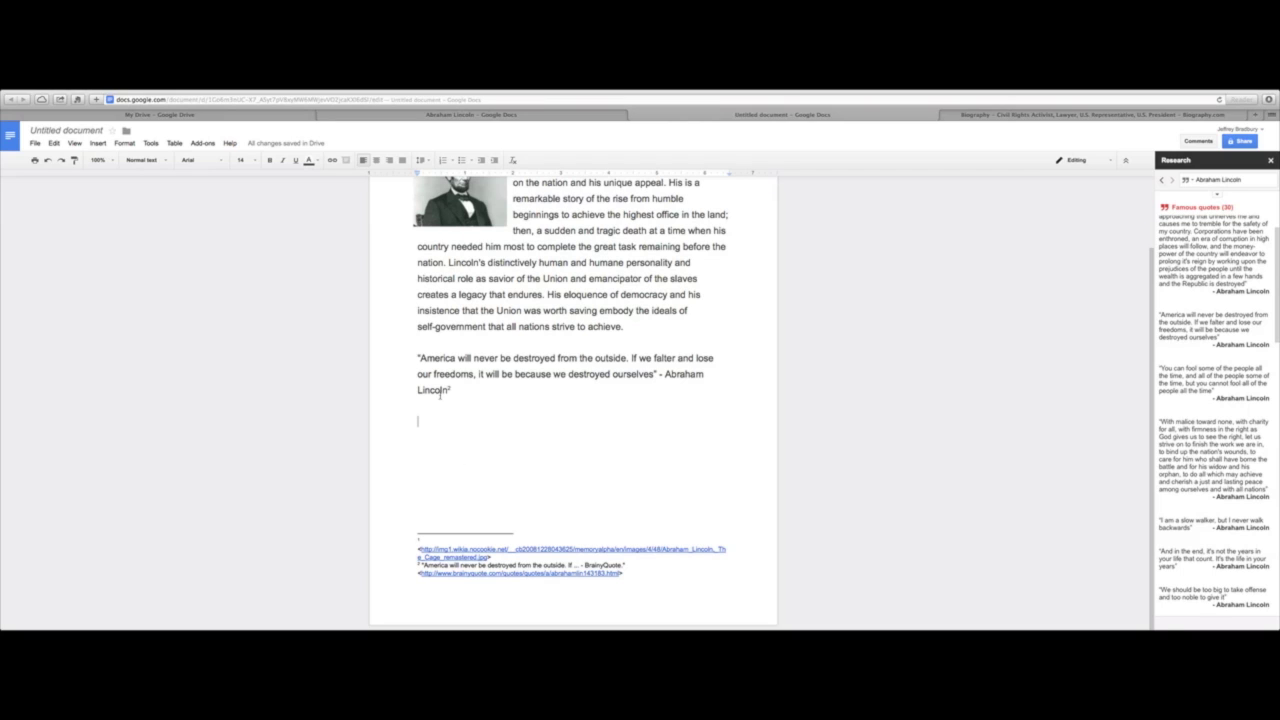
{"action": "left_click", "coordinate": [1188, 182]}
Step: From Scholar results, insert the Da Capo Press 2001 citation and footnote The Gettysburg Address
{"action": "left_click", "coordinate": [1196, 224]}
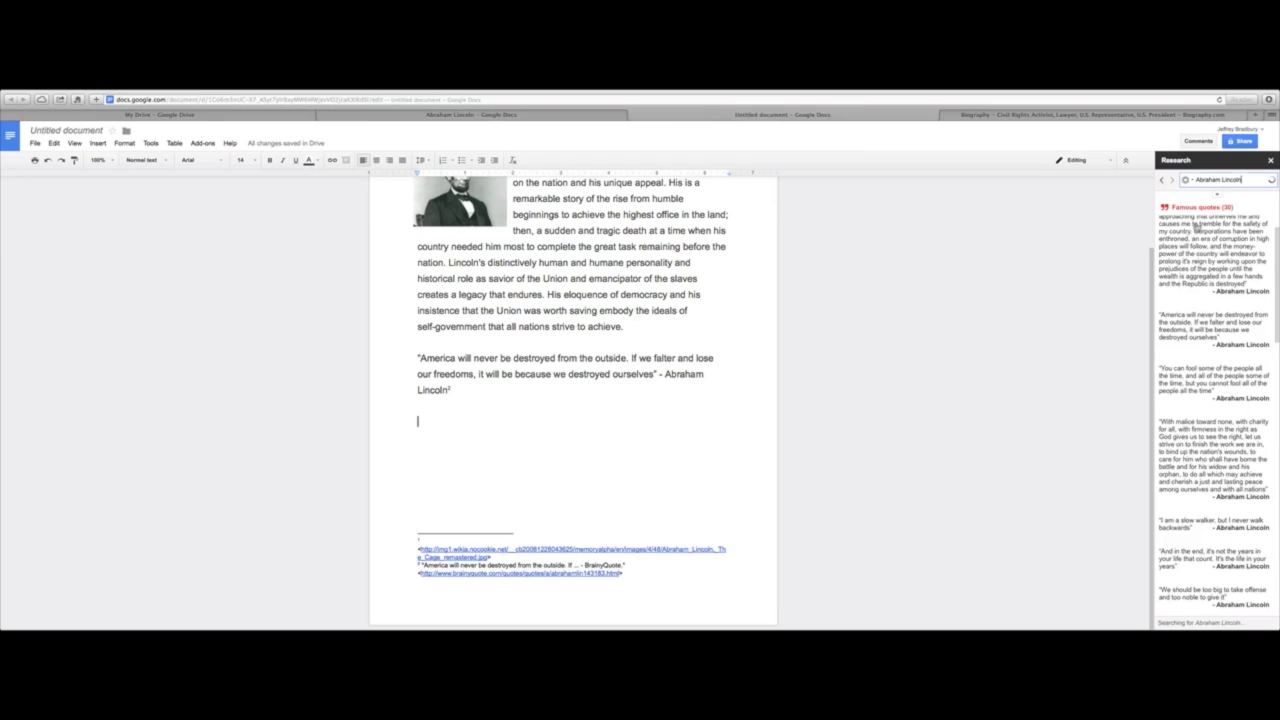
{"action": "mouse_move", "coordinate": [1185, 290]}
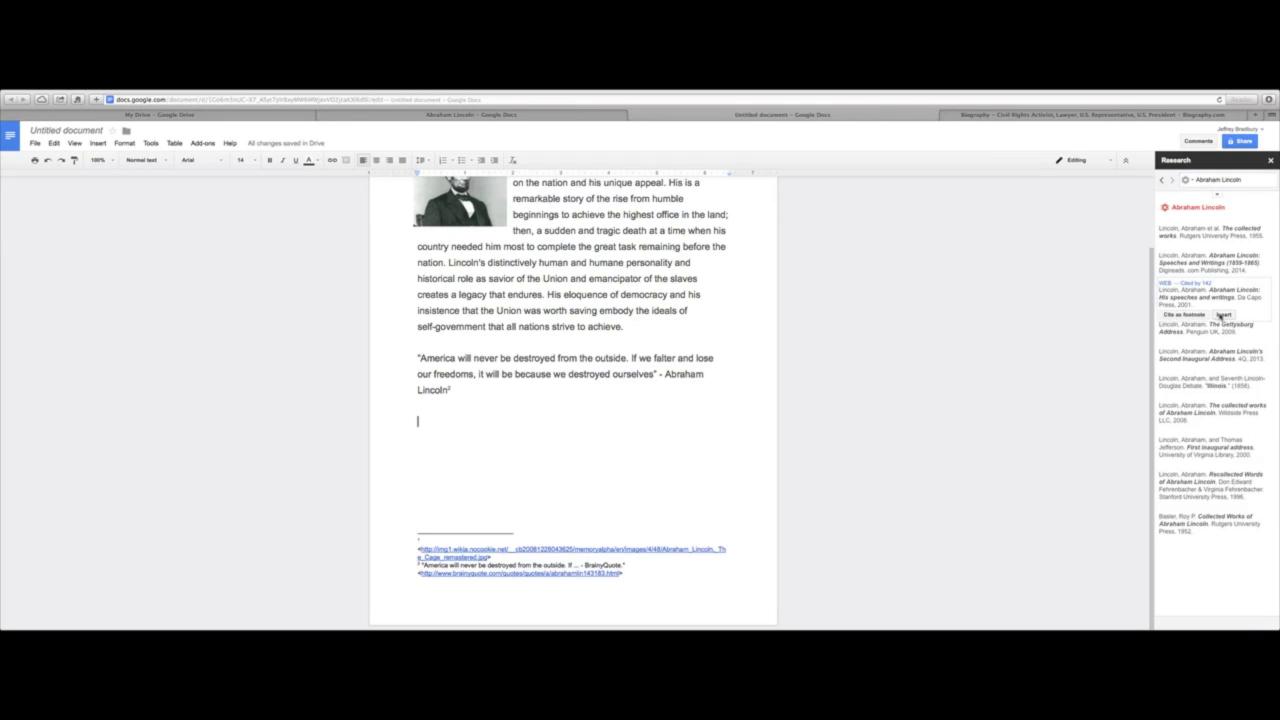
{"action": "left_click", "coordinate": [1222, 316]}
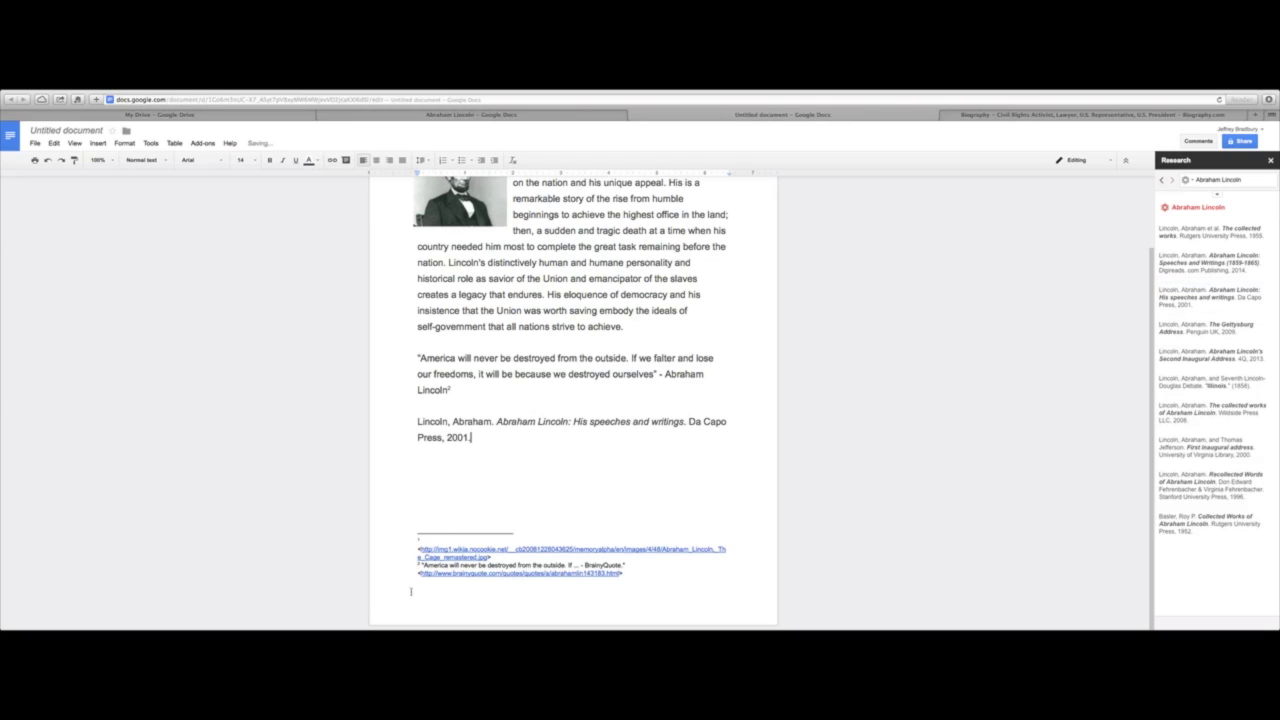
{"action": "left_click", "coordinate": [1184, 342]}
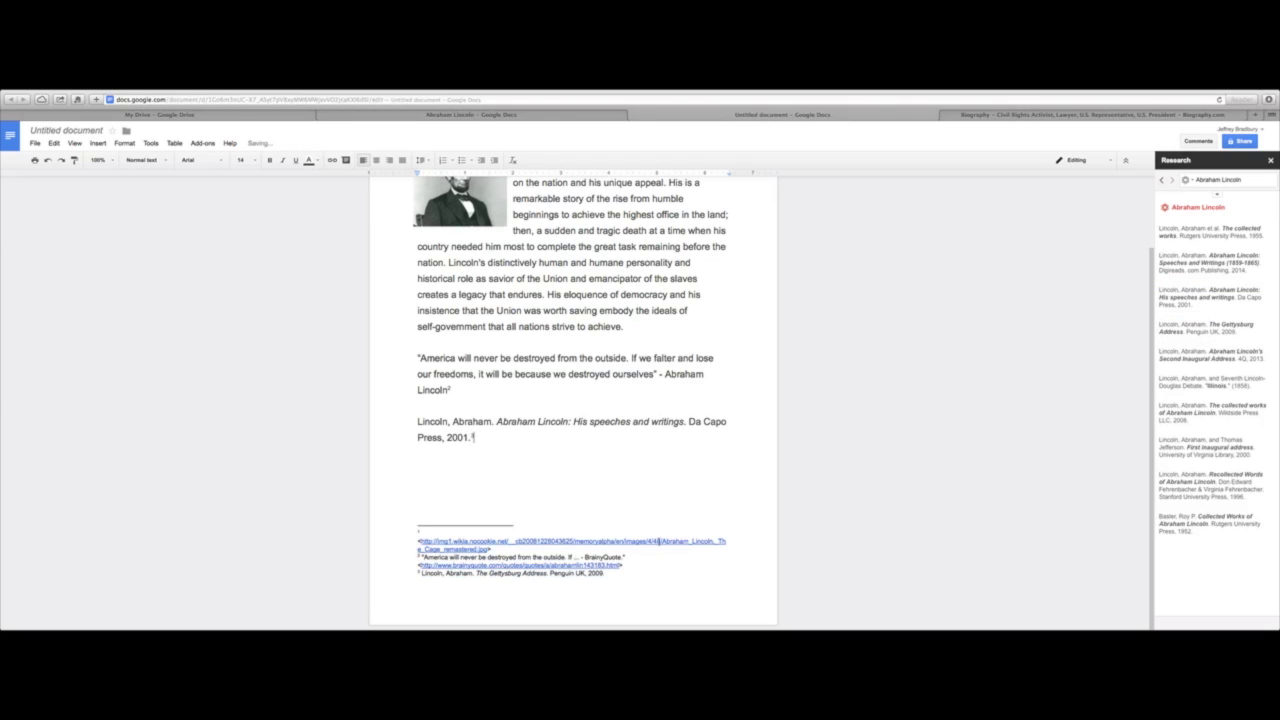
{"action": "left_click", "coordinate": [1187, 181]}
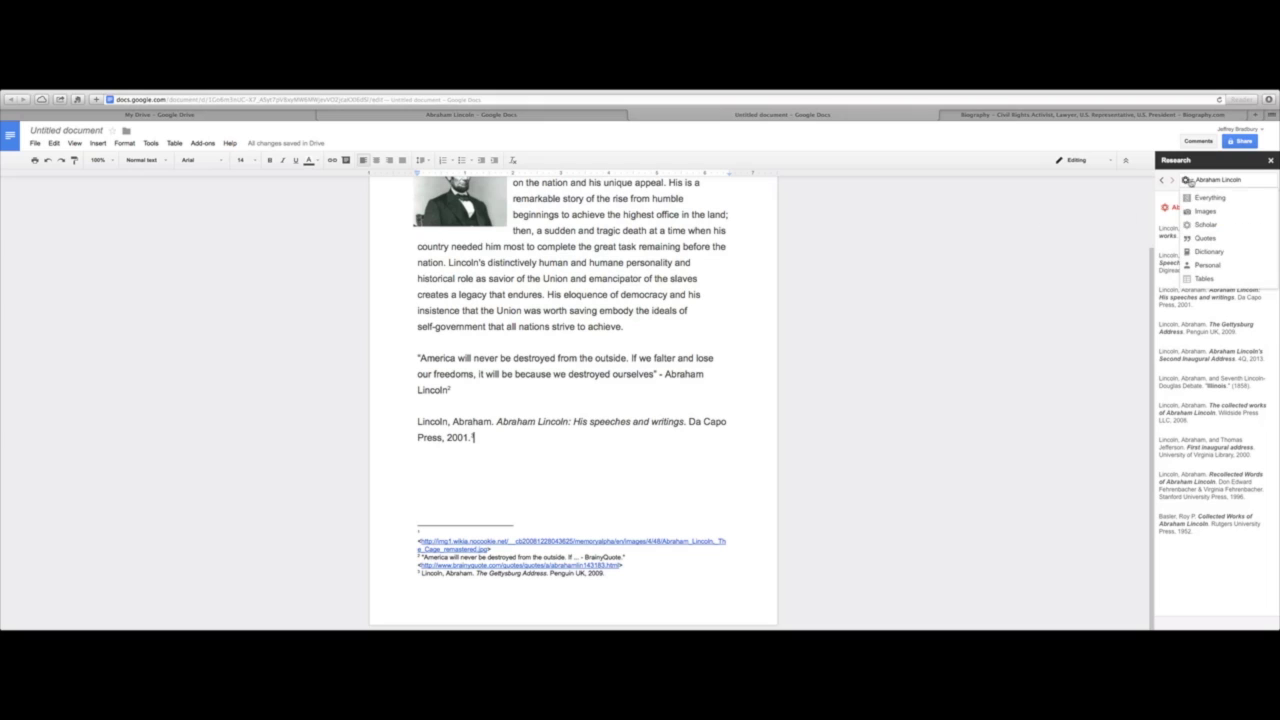
Step: Switch the Research search type to Dictionary, then to Personal results
{"action": "left_click", "coordinate": [1192, 251]}
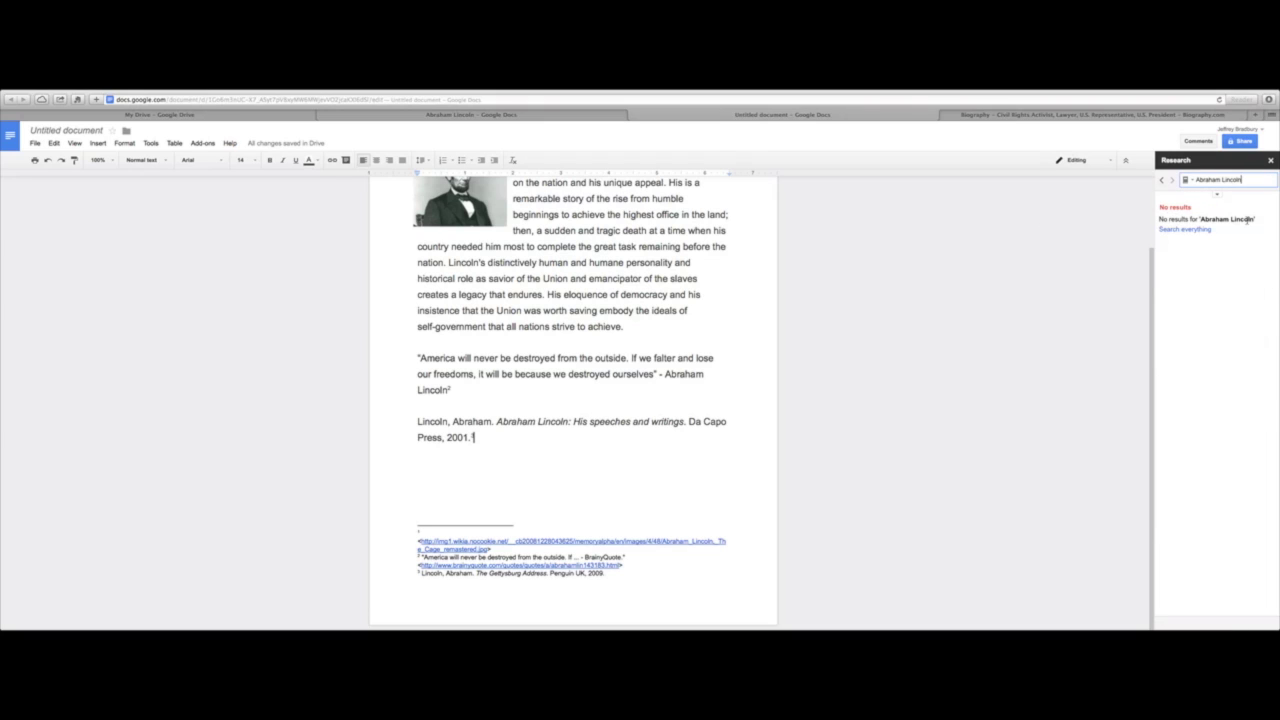
{"action": "left_click", "coordinate": [1187, 181]}
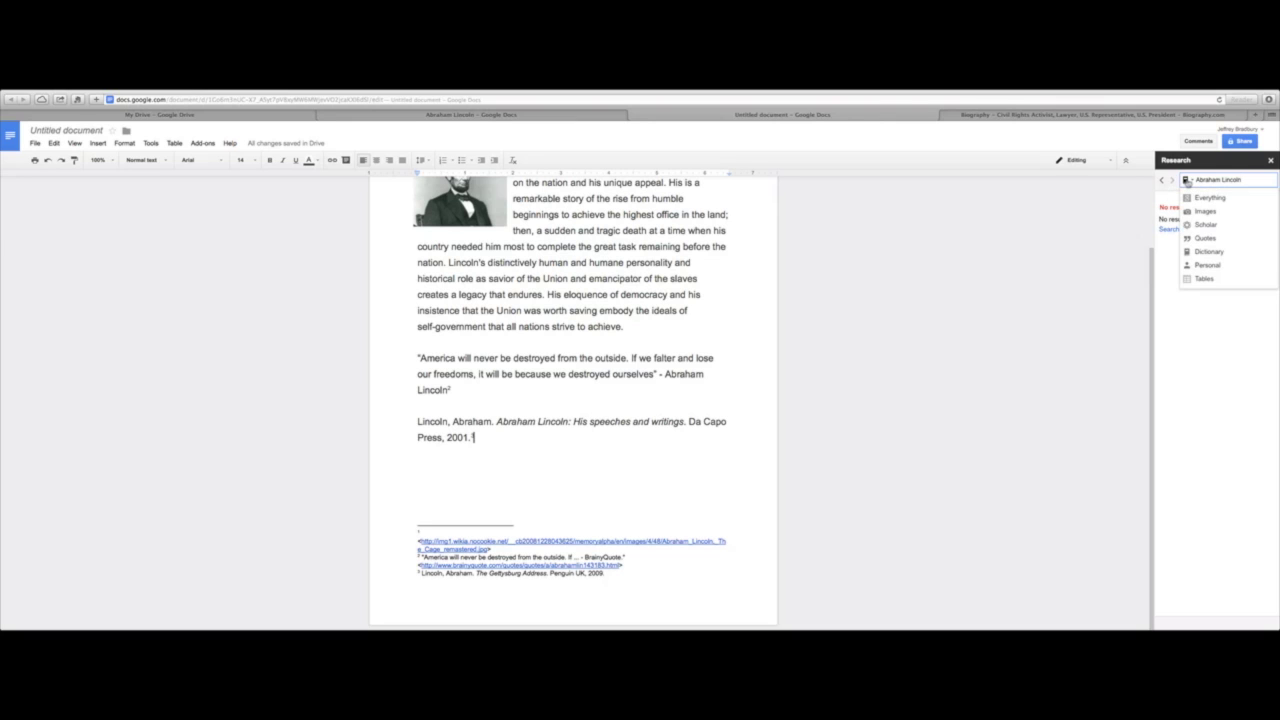
{"action": "left_click", "coordinate": [1206, 265]}
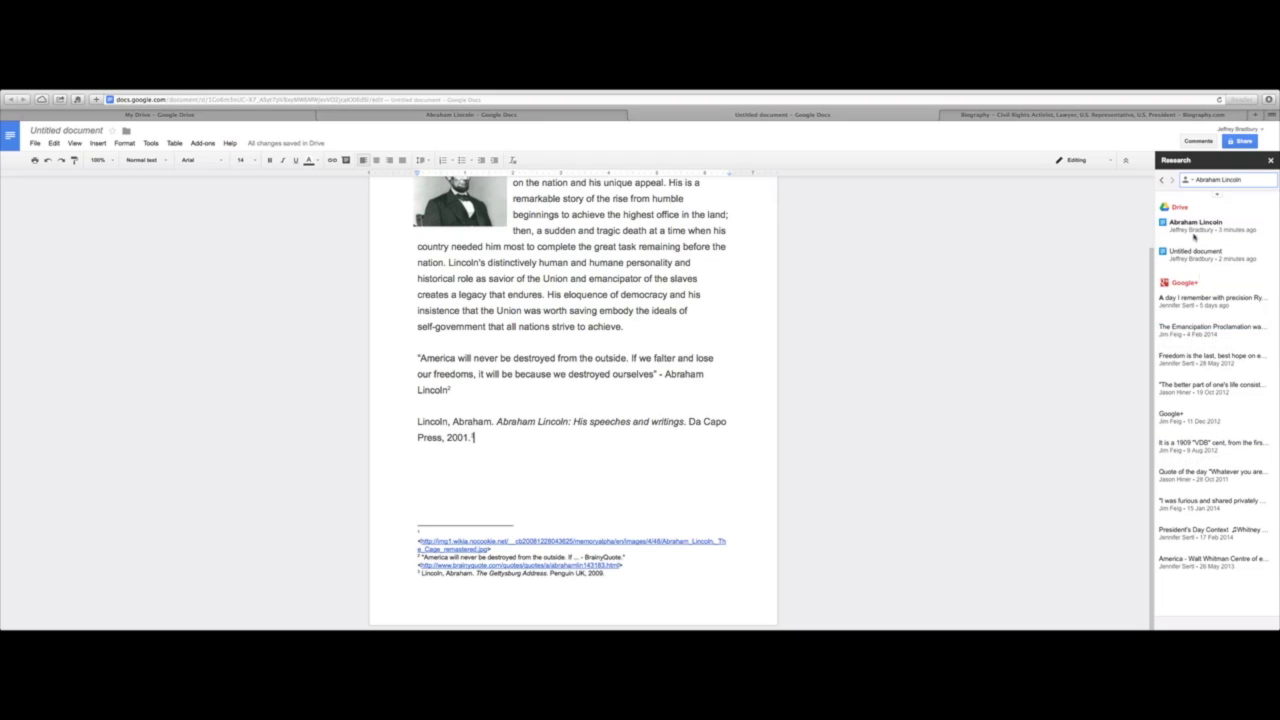
{"action": "left_click", "coordinate": [1188, 180]}
Step: Show Table results and cite the 'Experience Camping, Biking, Hiking' page as footnote 4
{"action": "left_click", "coordinate": [1196, 280]}
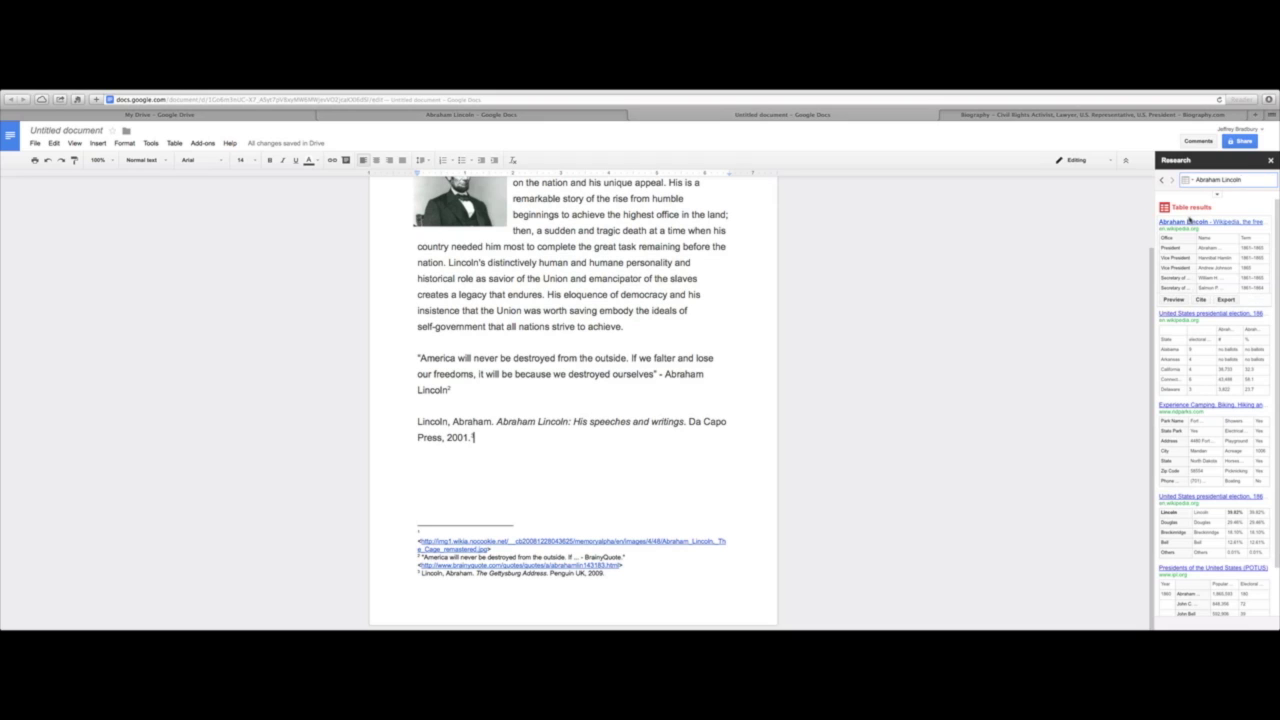
{"action": "mouse_move", "coordinate": [1213, 441]}
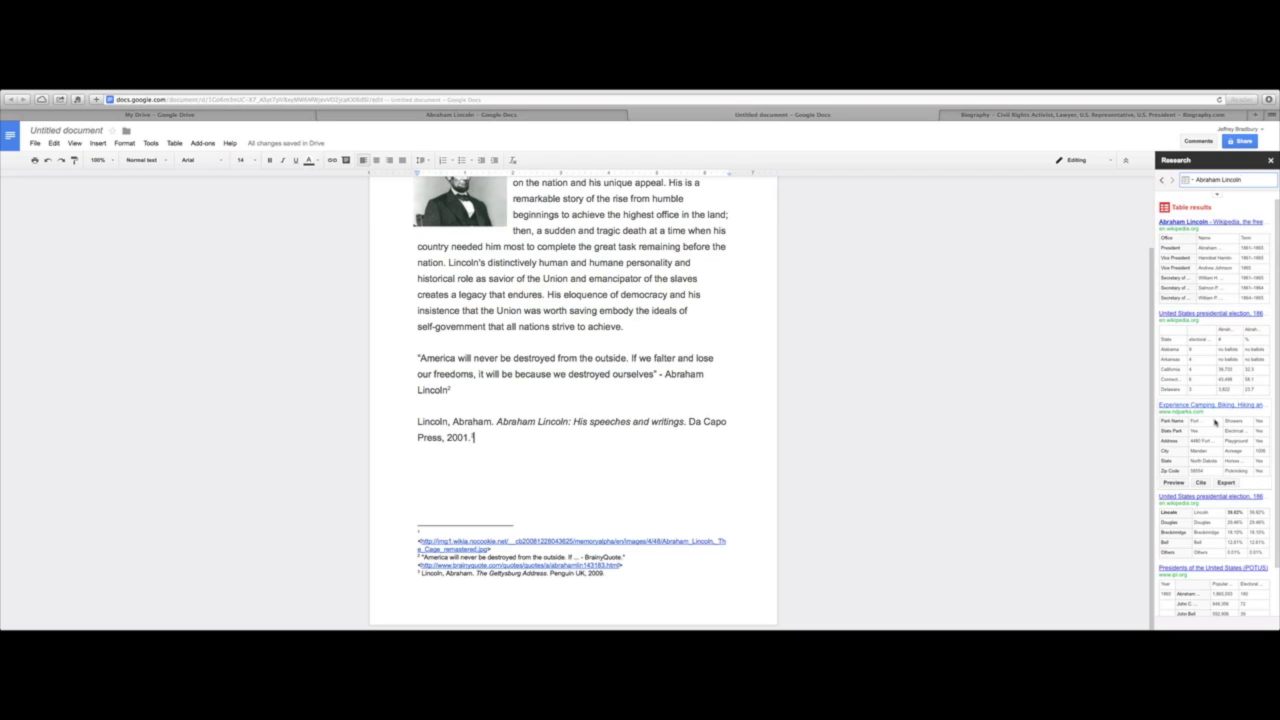
{"action": "mouse_move", "coordinate": [1177, 279]}
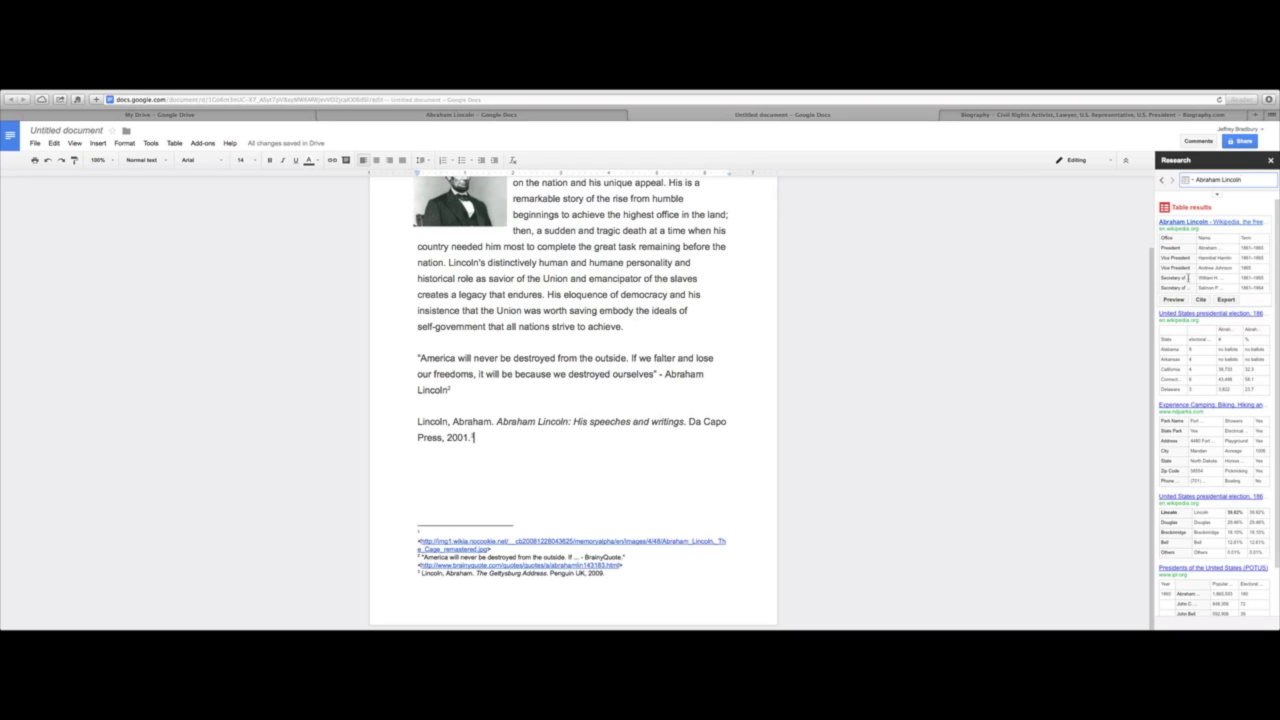
{"action": "mouse_move", "coordinate": [1212, 358]}
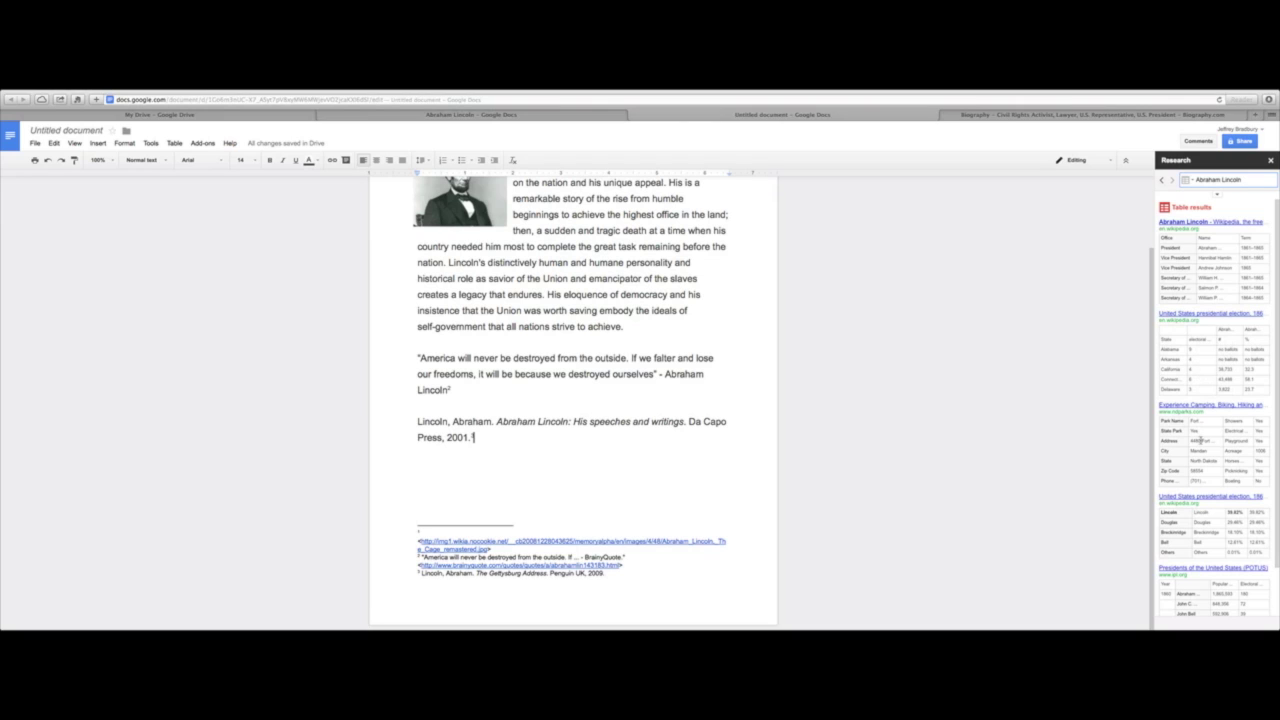
{"action": "left_click", "coordinate": [1201, 482]}
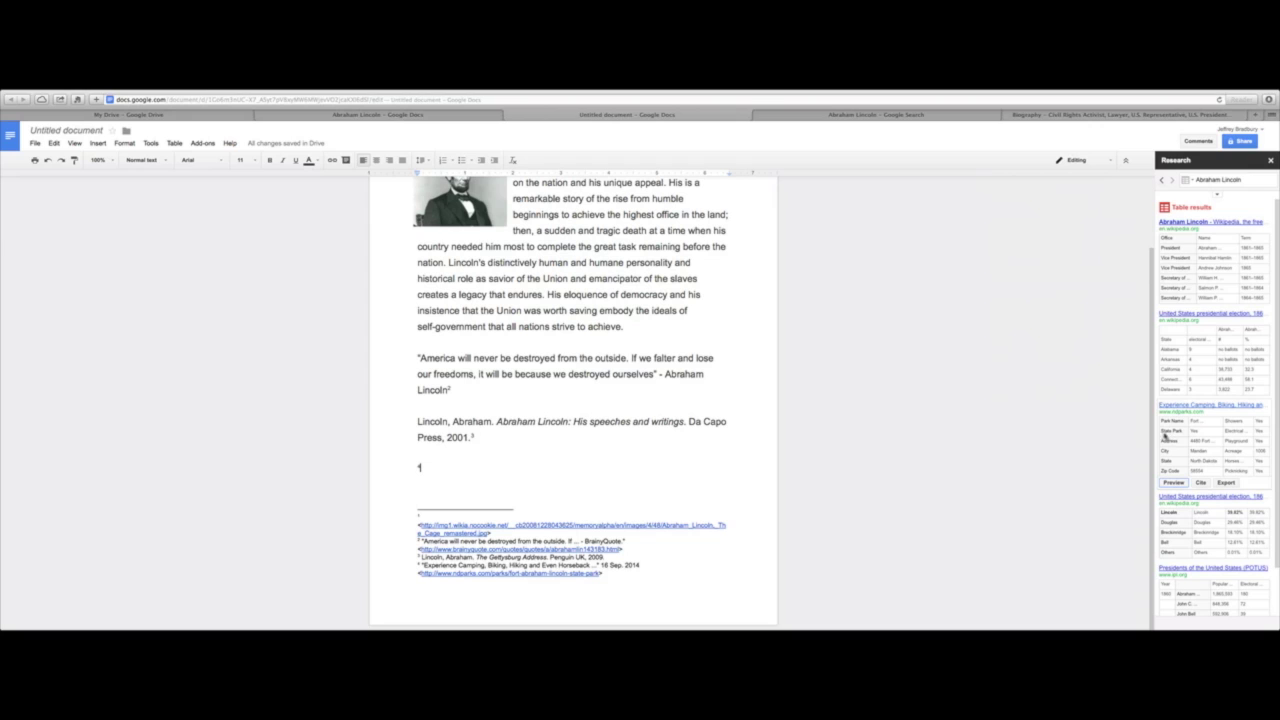
{"action": "scroll", "coordinate": [626, 298], "scroll_direction": "up", "scroll_amount": 2}
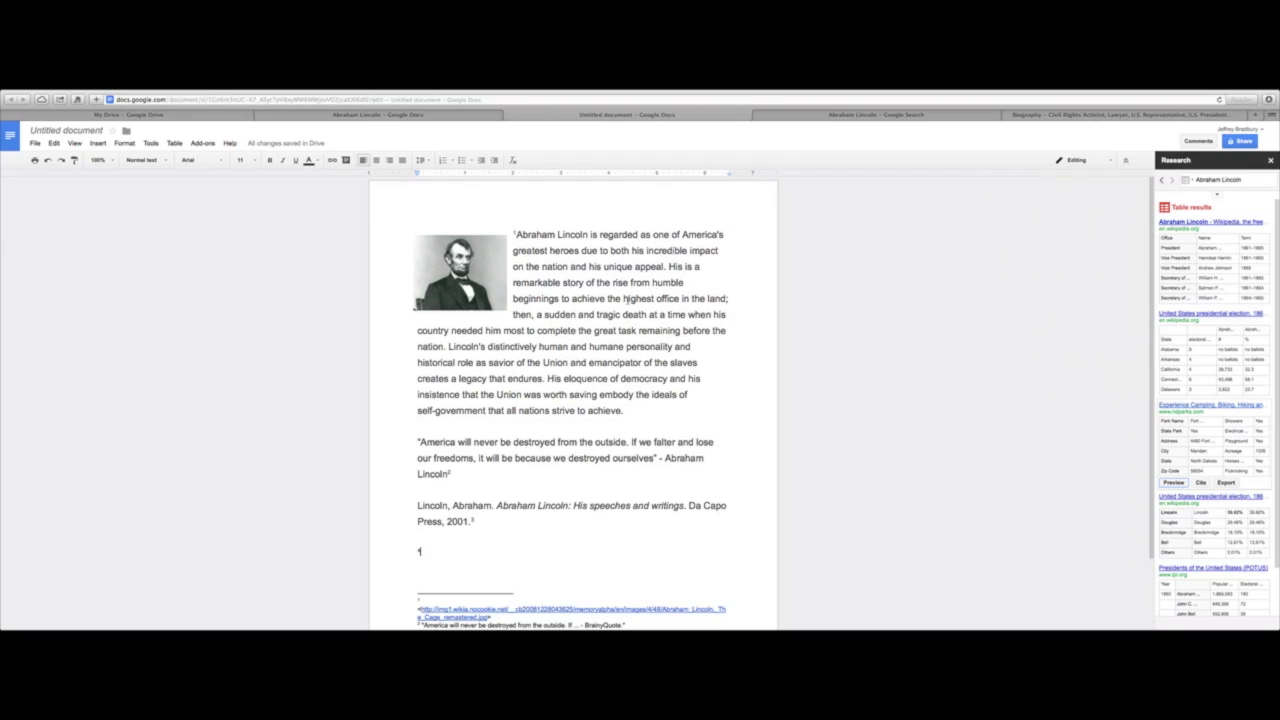